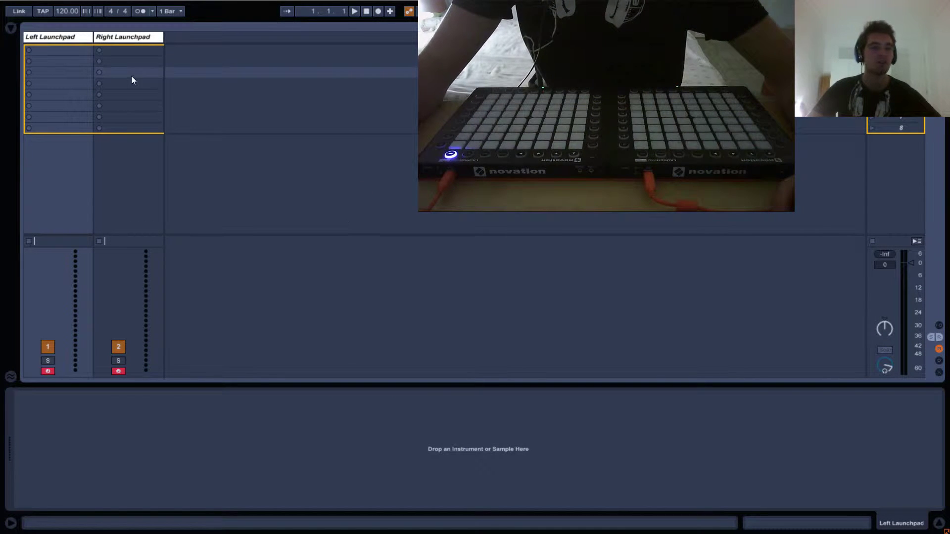
Load Note Length from the MIDI Effects browser onto the Left Launchpad track, then hide the browser.
left_click(10, 28)
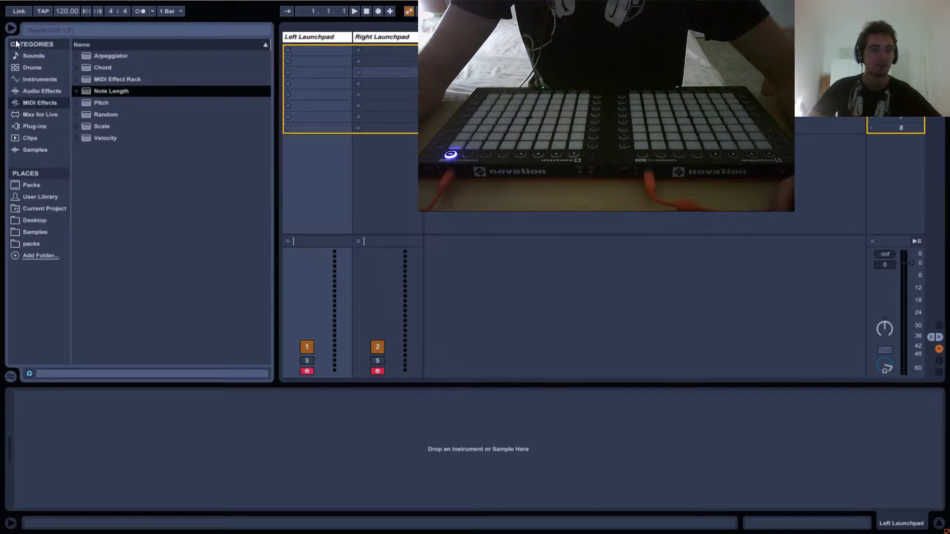
left_click(26, 103)
double_click(98, 91)
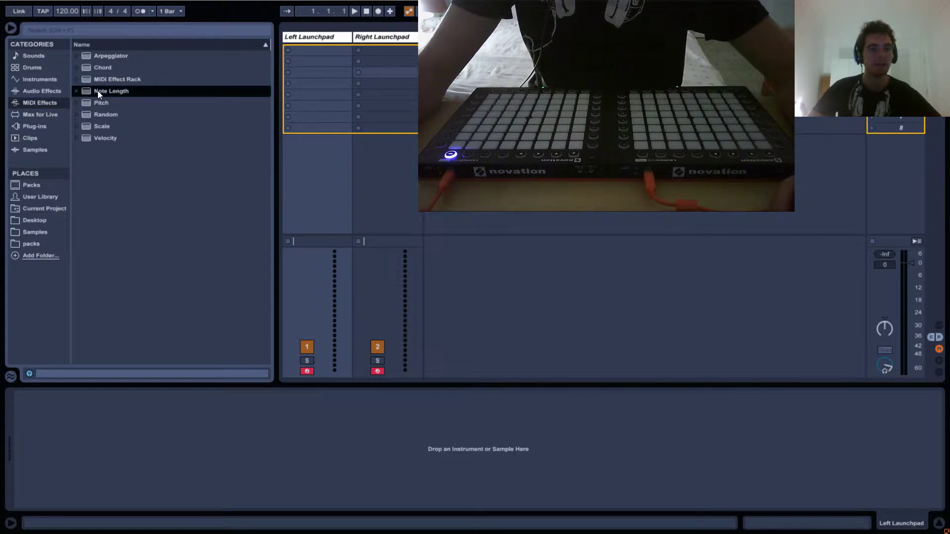
left_click(11, 29)
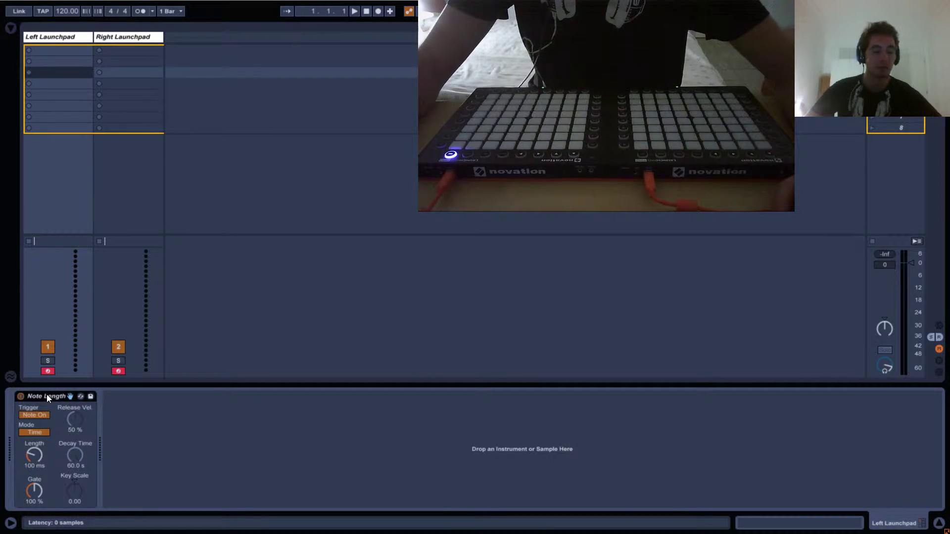
Switch the Note Length device off and back on, then set its Length to 1000 ms (1.00 s).
left_click(23, 397)
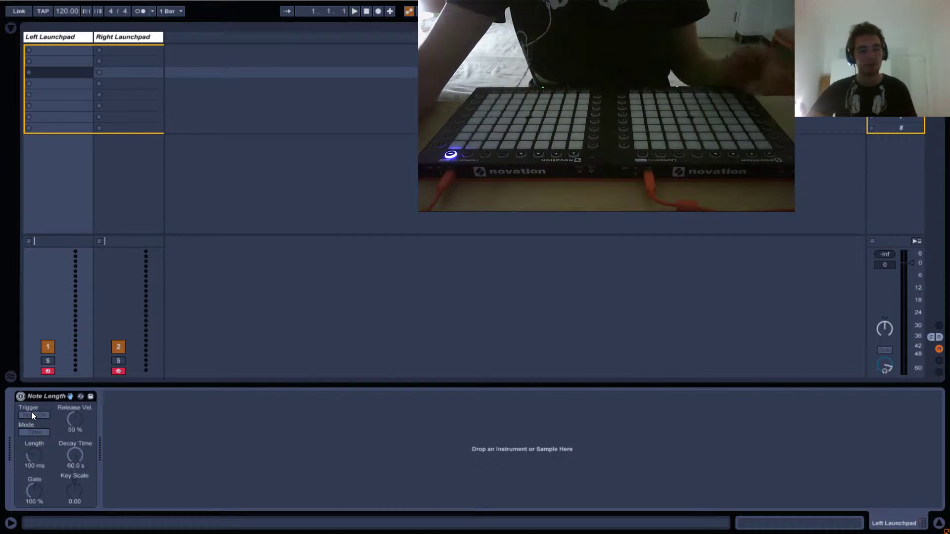
left_click(22, 398)
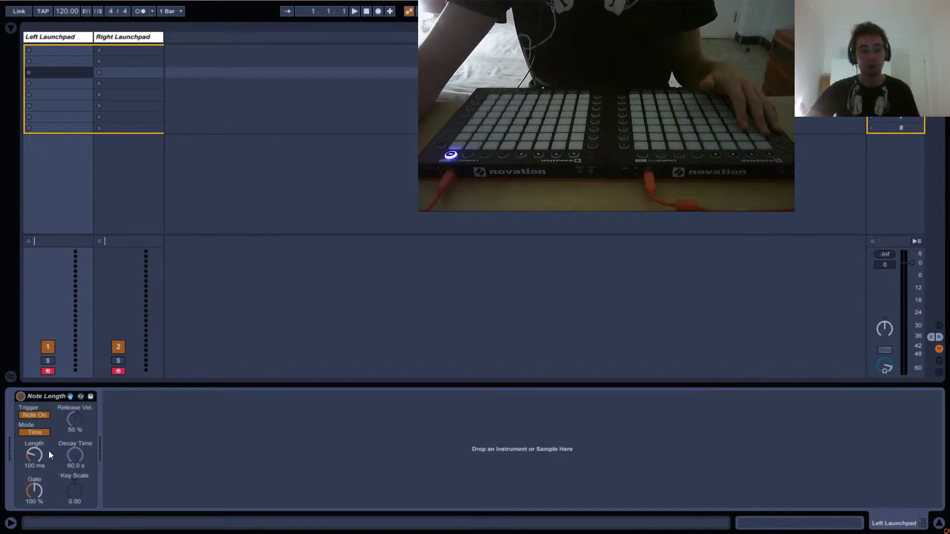
mouse_move(35, 455)
left_mouse_down()
mouse_move(48, 428)
mouse_move(34, 447)
left_mouse_up()
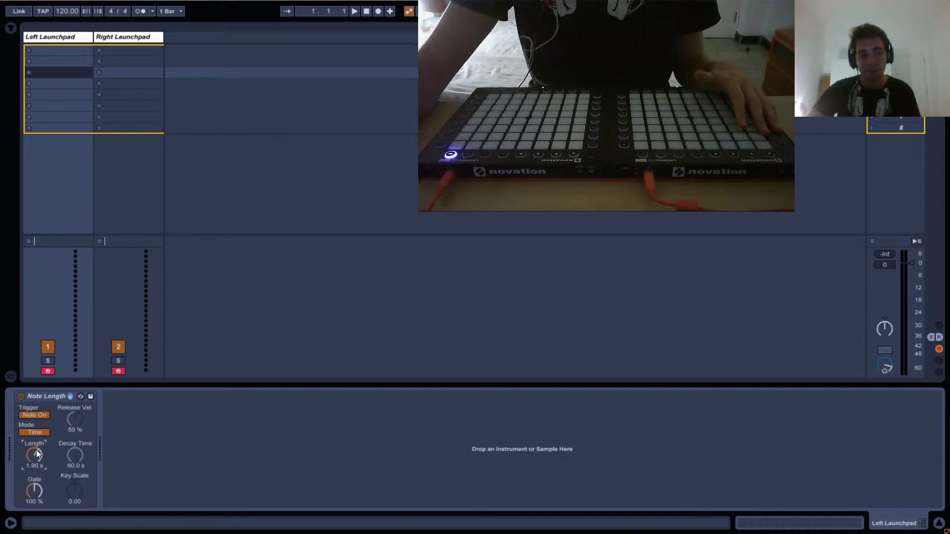
type("1")
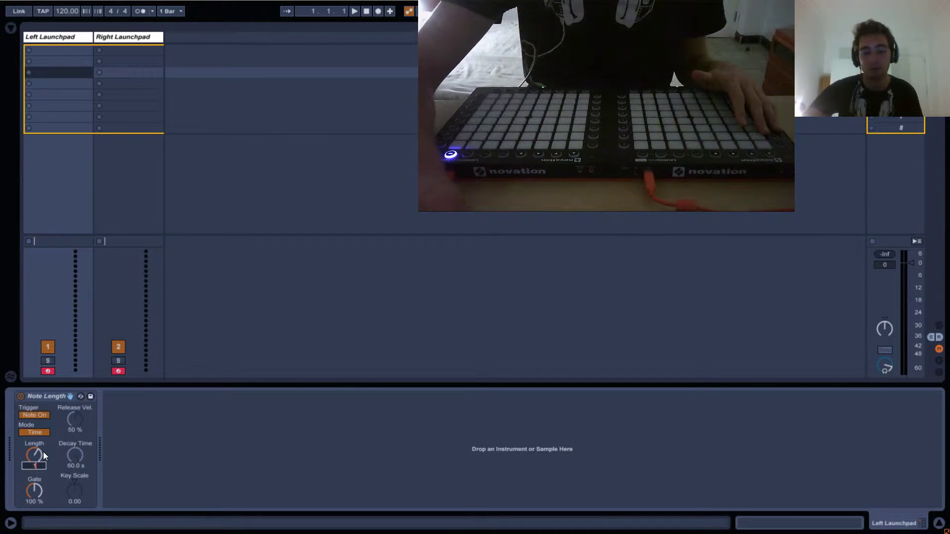
type("000")
key("Return")
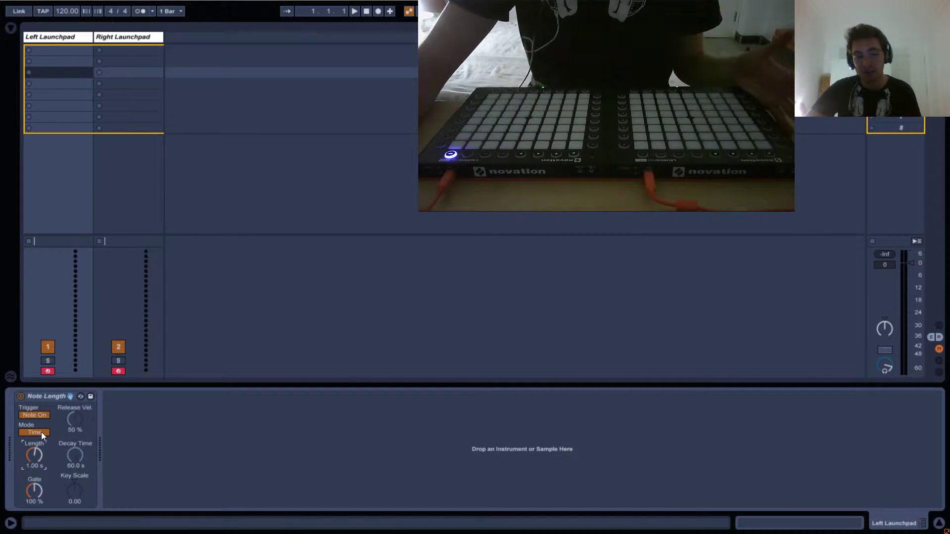
left_click(36, 433)
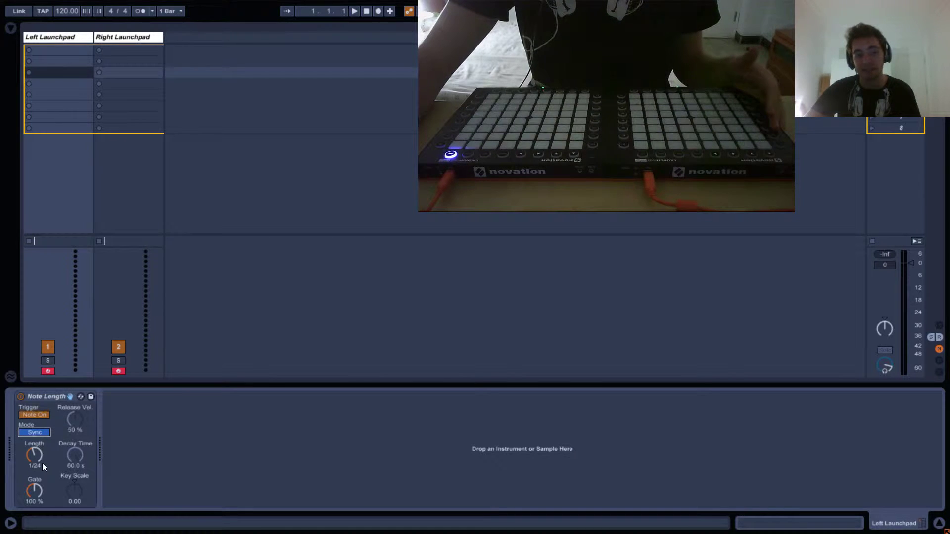
key("Up")
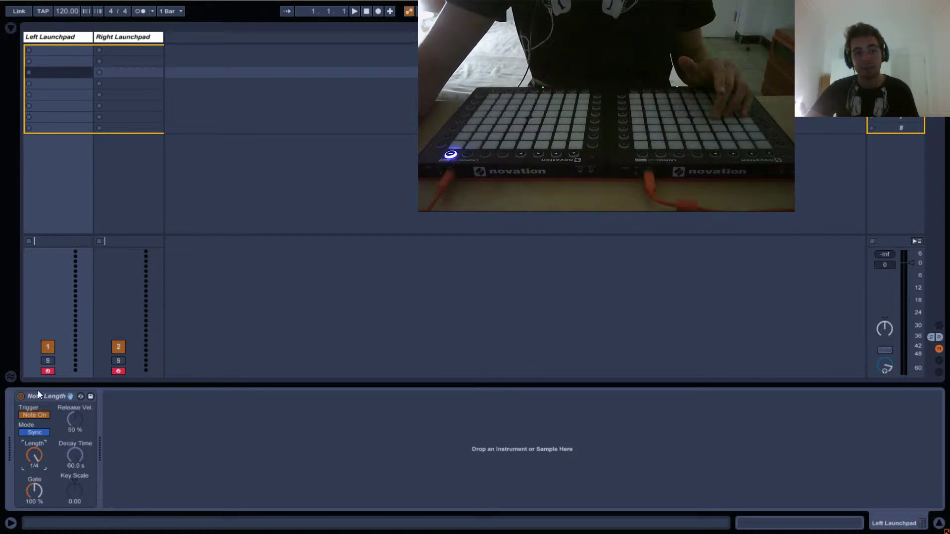
left_click(31, 451)
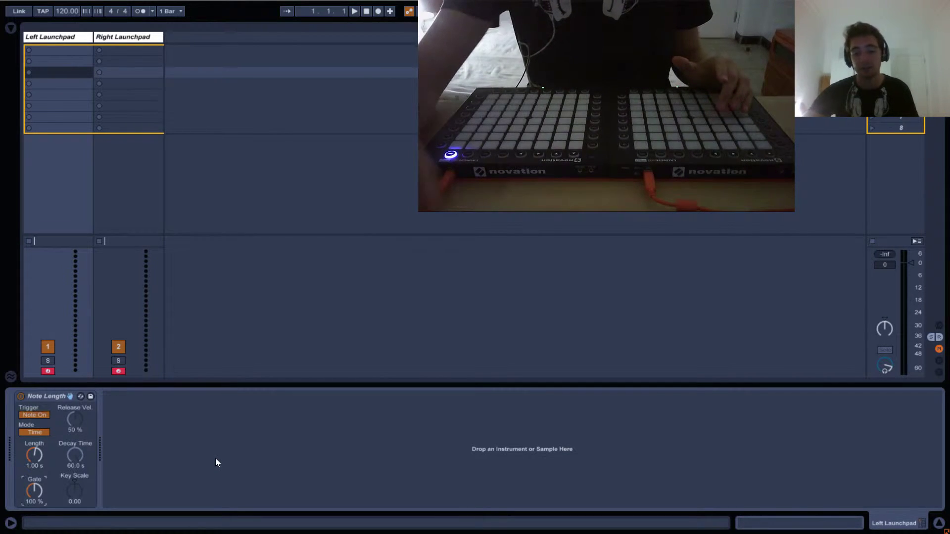
type("50")
key("Return")
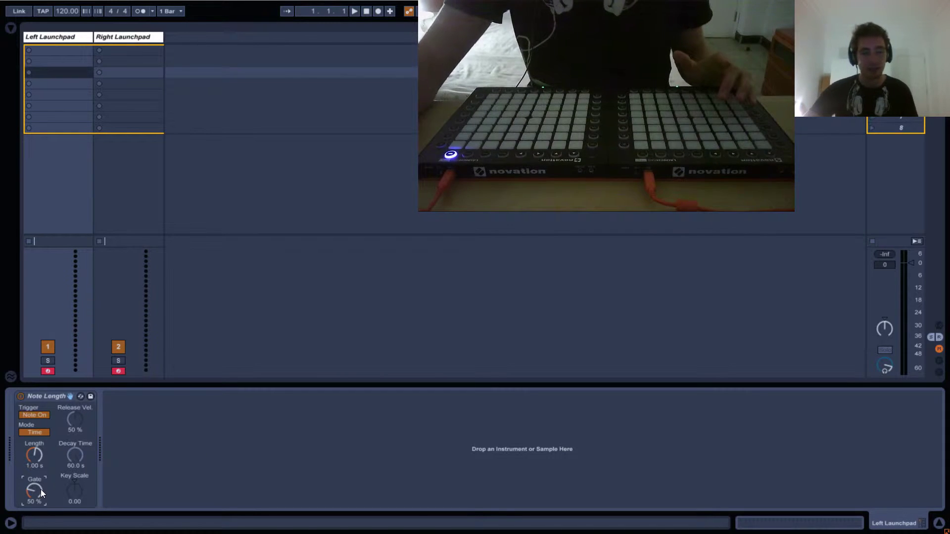
left_click_drag(41, 490, 42, 490)
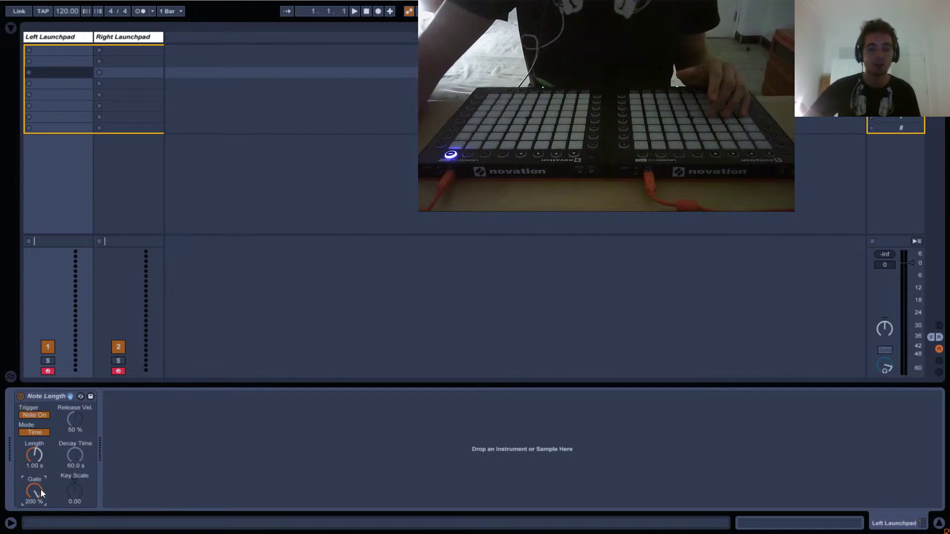
key("Delete")
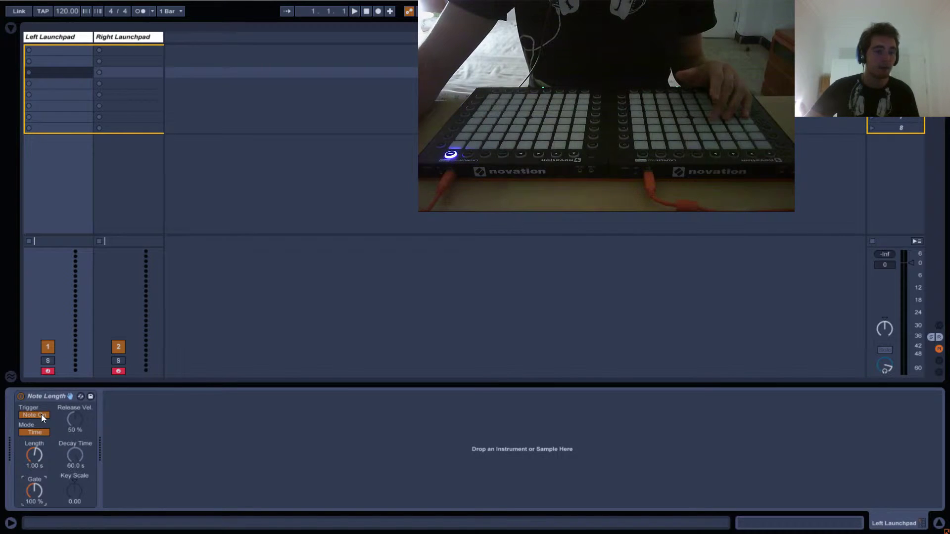
Try several Note Length Length values, each time entering 3 to return to 3.00 s.
left_click_drag(34, 456, 38, 449)
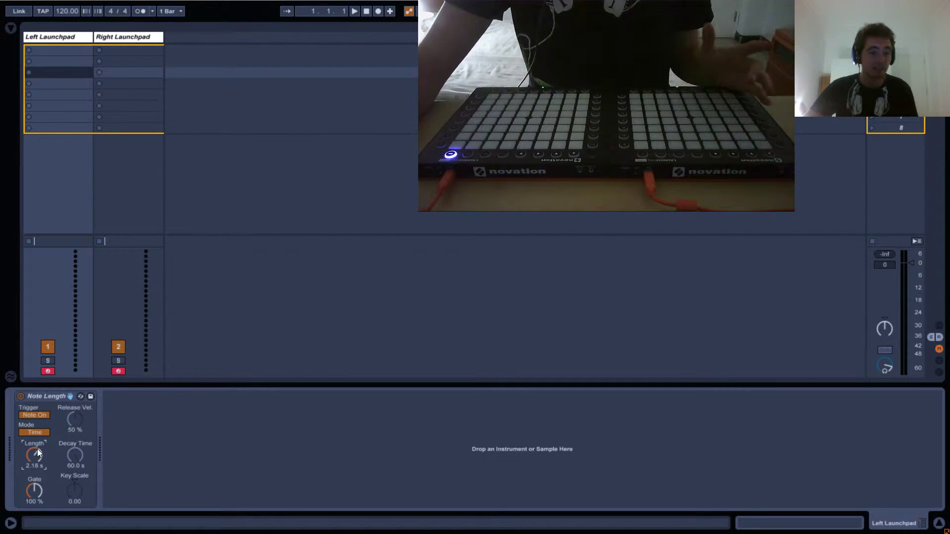
type("3")
key("Return")
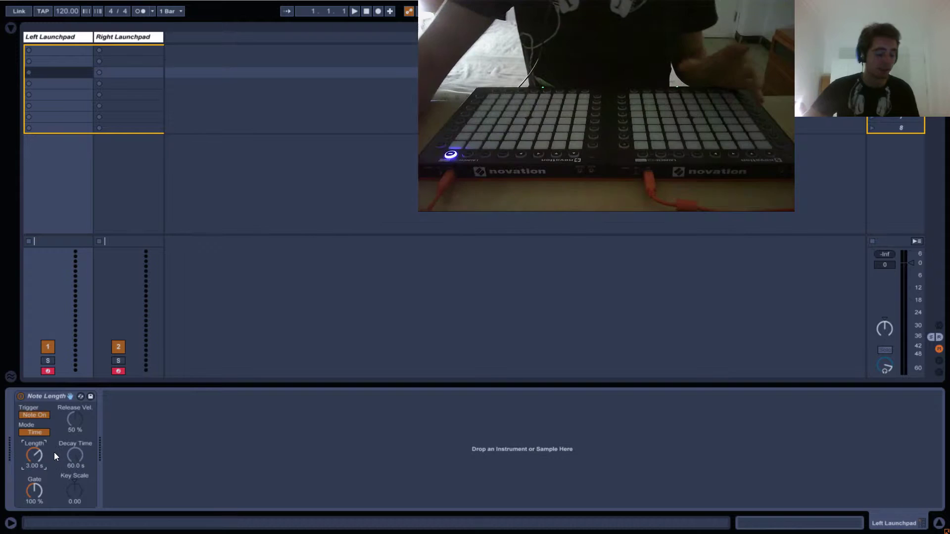
left_click_drag(25, 451, 38, 462)
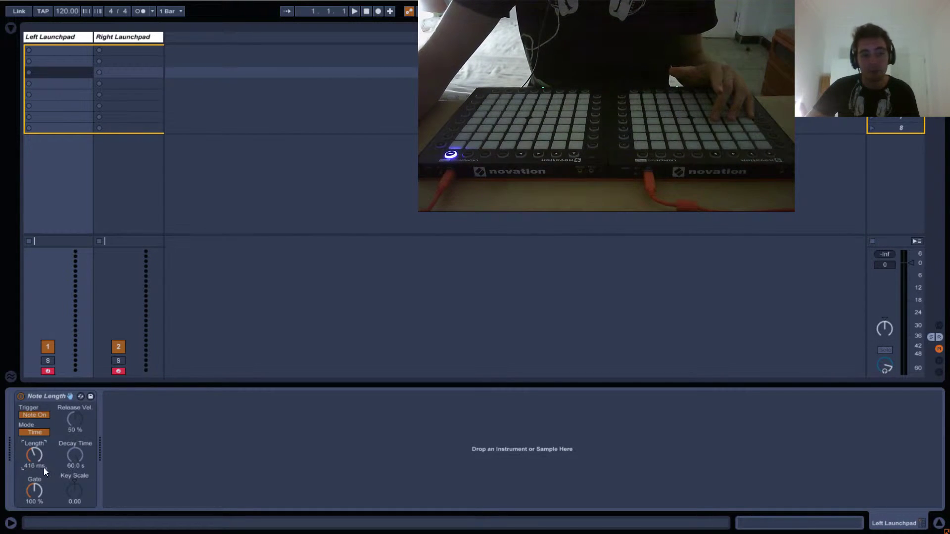
type("3000")
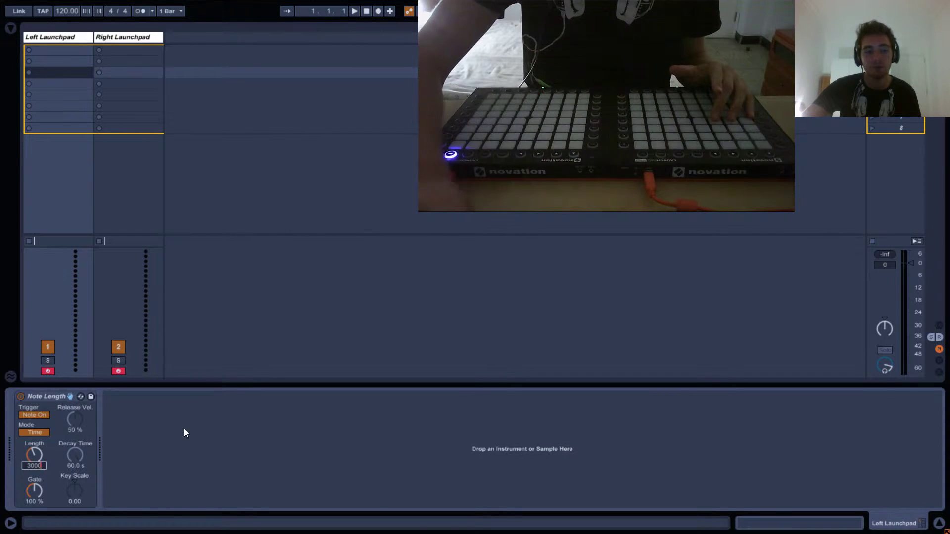
key("Return")
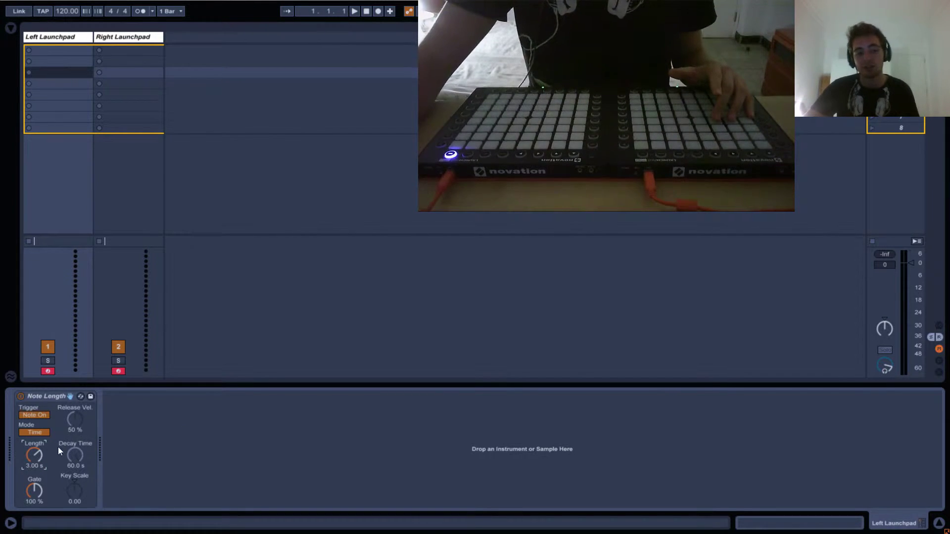
left_click_drag(35, 457, 45, 473)
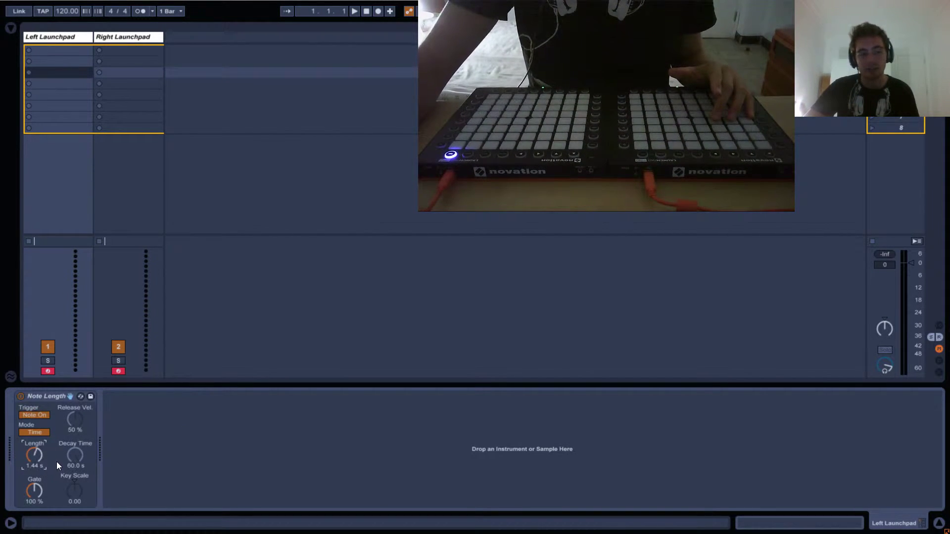
type("3")
key("Return")
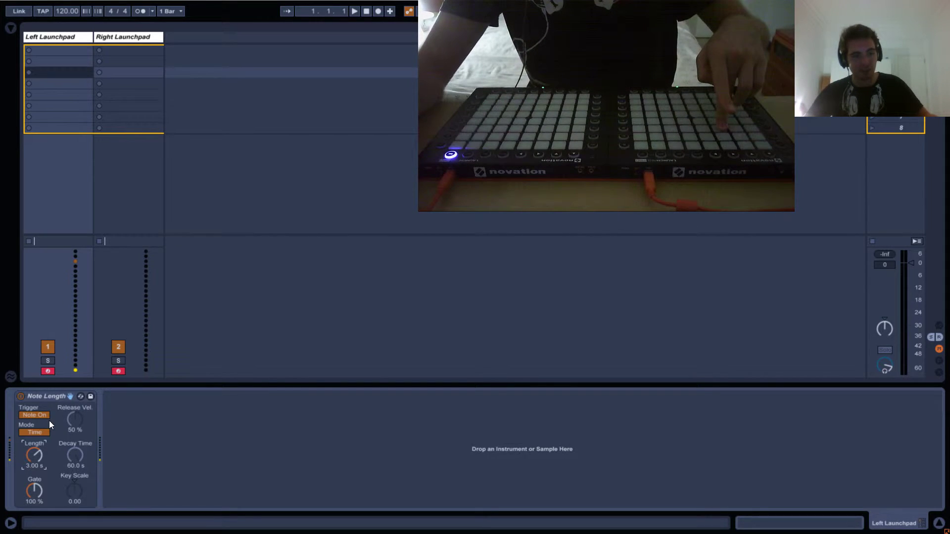
left_click(40, 415)
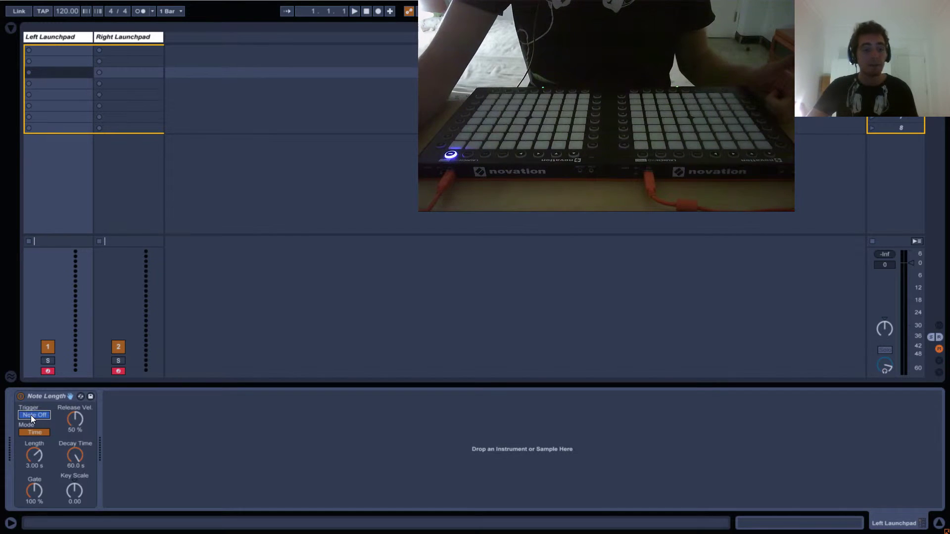
left_click(32, 415)
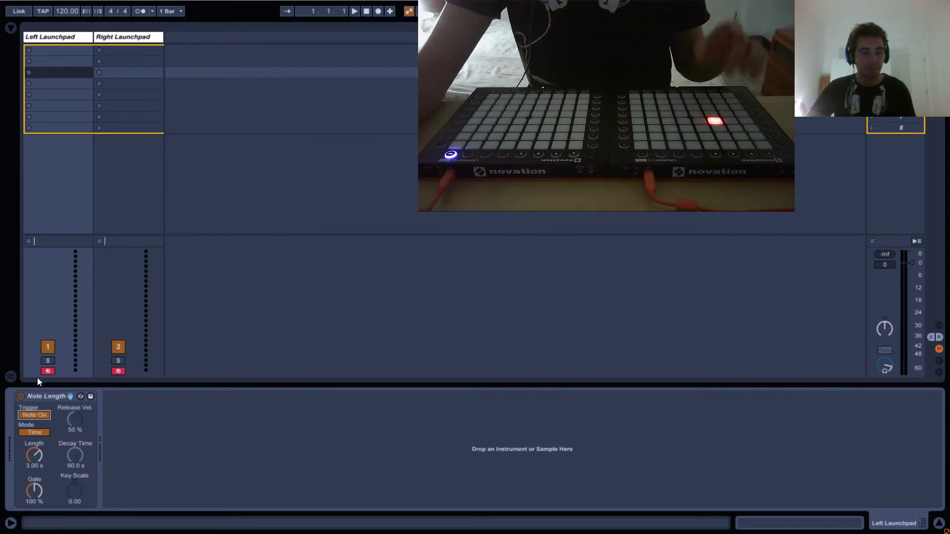
left_click(23, 396)
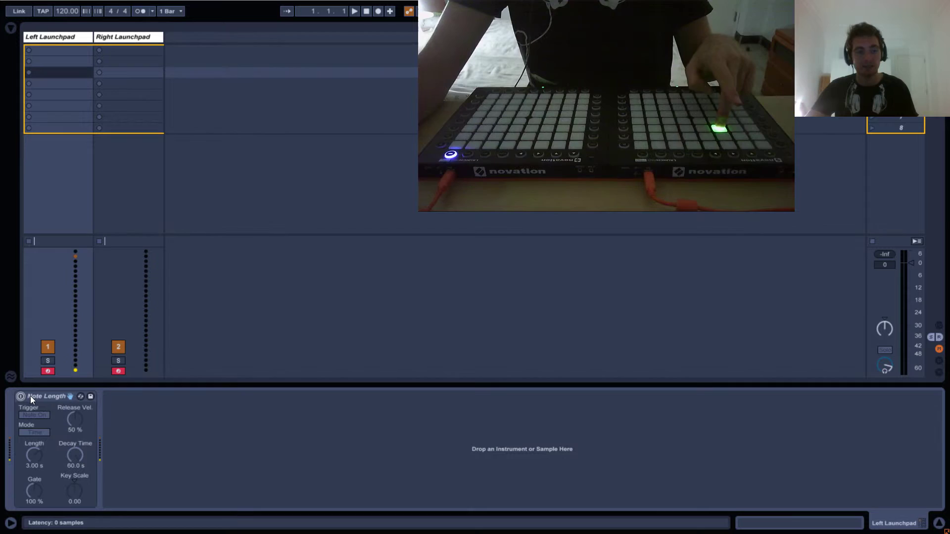
left_click(23, 398)
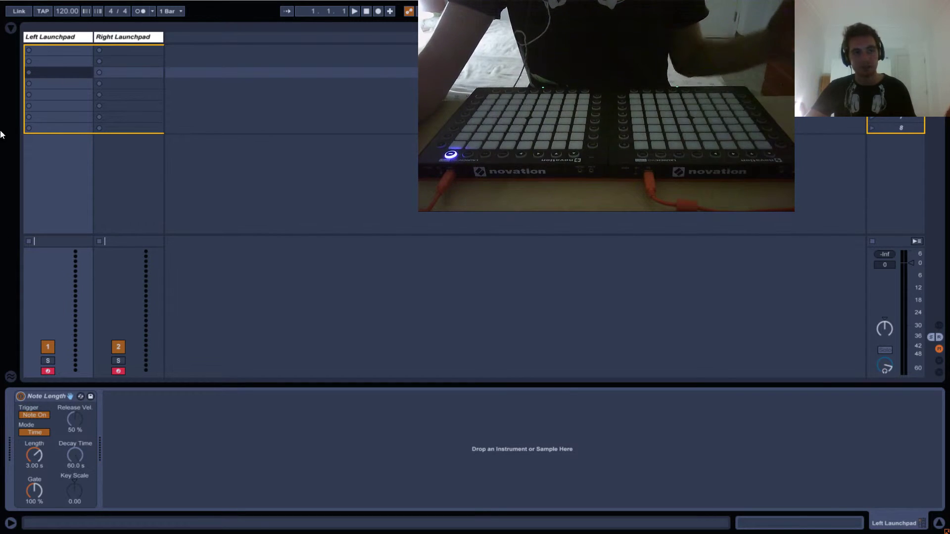
Drag a second Note Length effect from the browser to sit after the first one.
left_click(11, 29)
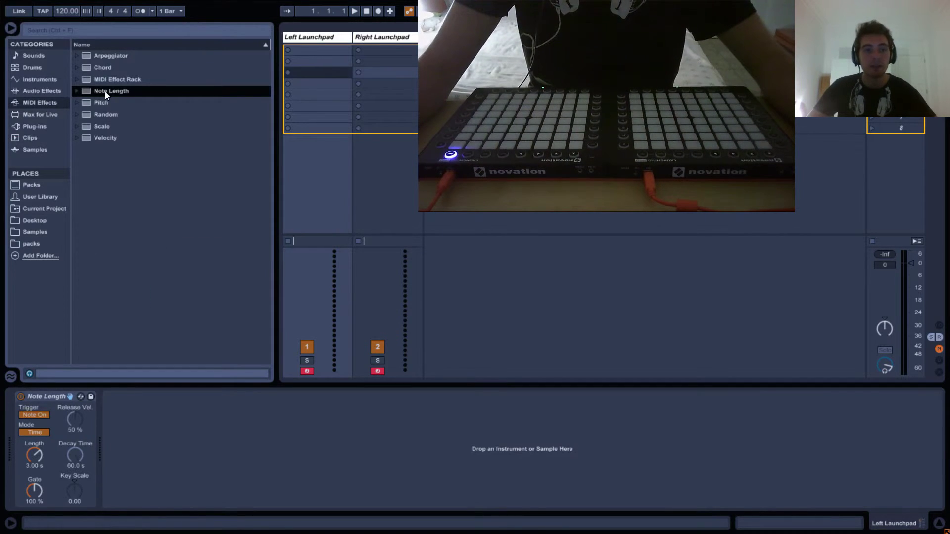
left_click_drag(195, 331, 204, 418)
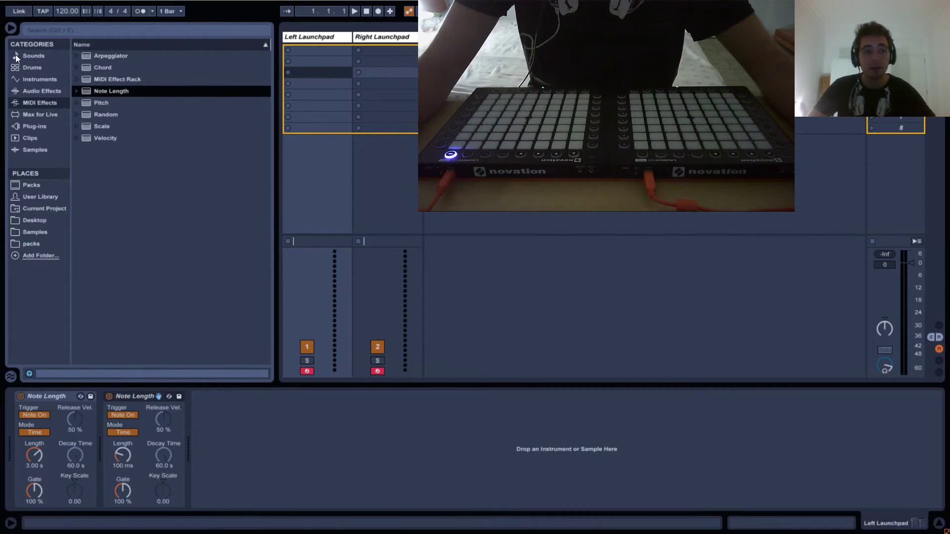
left_click(13, 25)
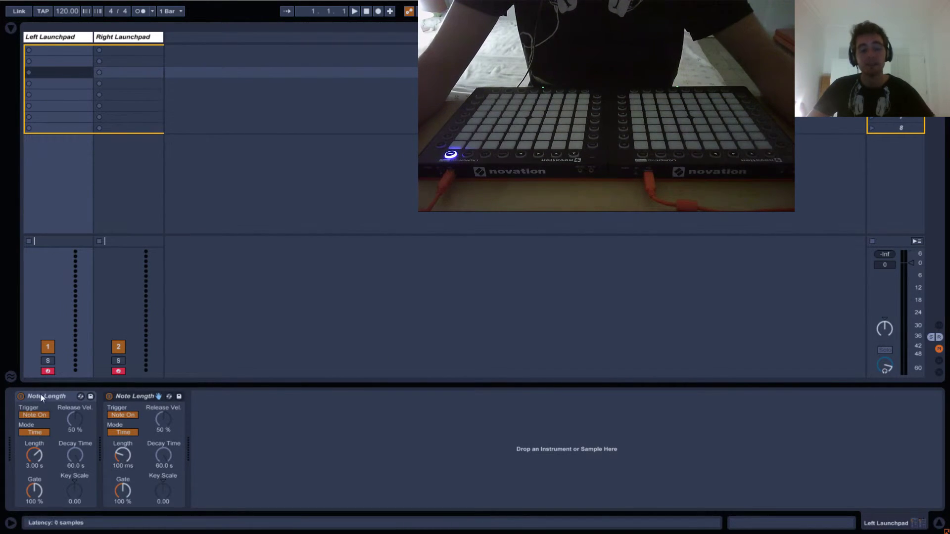
Set the second Note Length to trigger on Note Off with a 1000 ms length.
left_click(121, 415)
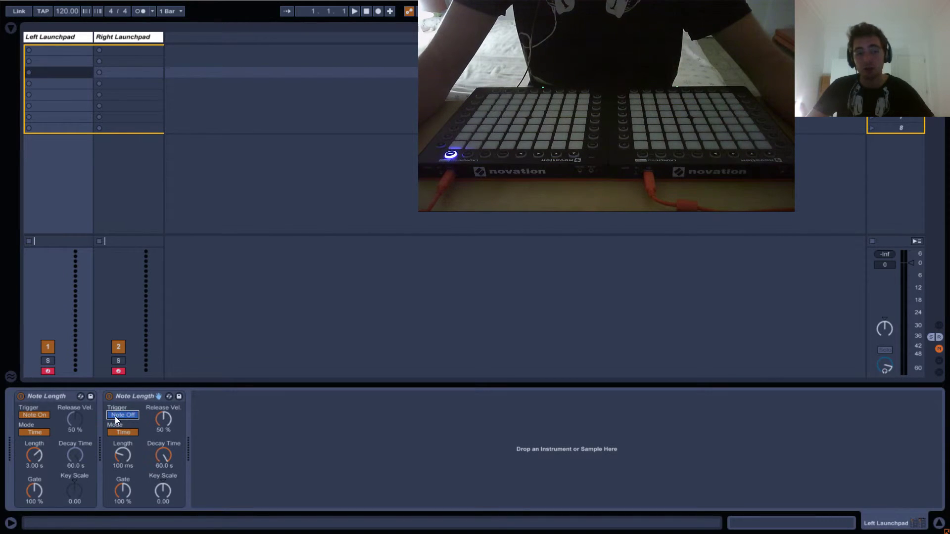
left_click(122, 455)
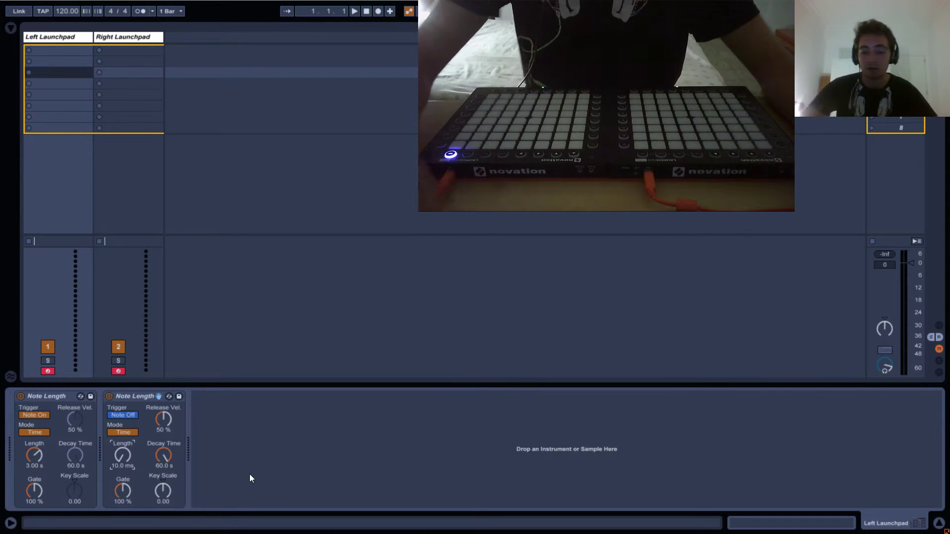
type("1000")
key("Return")
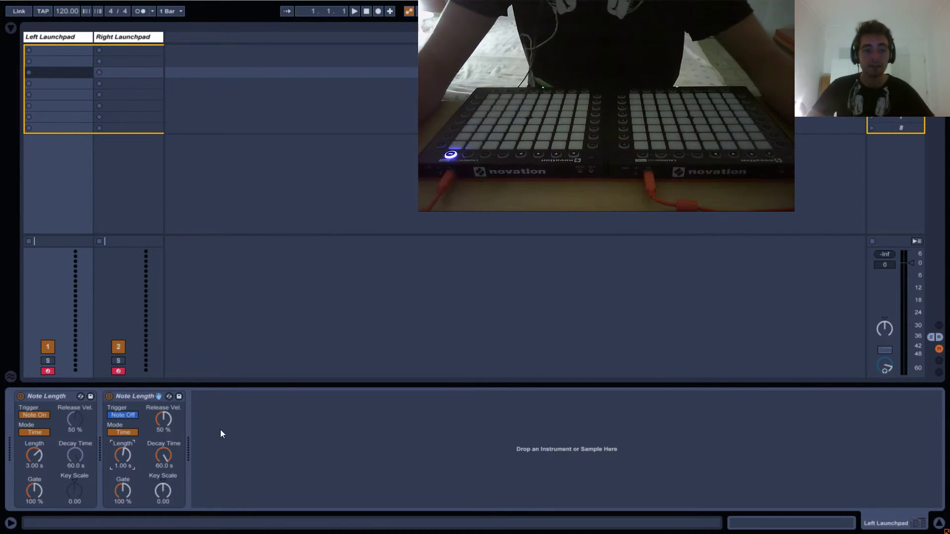
left_click(46, 396)
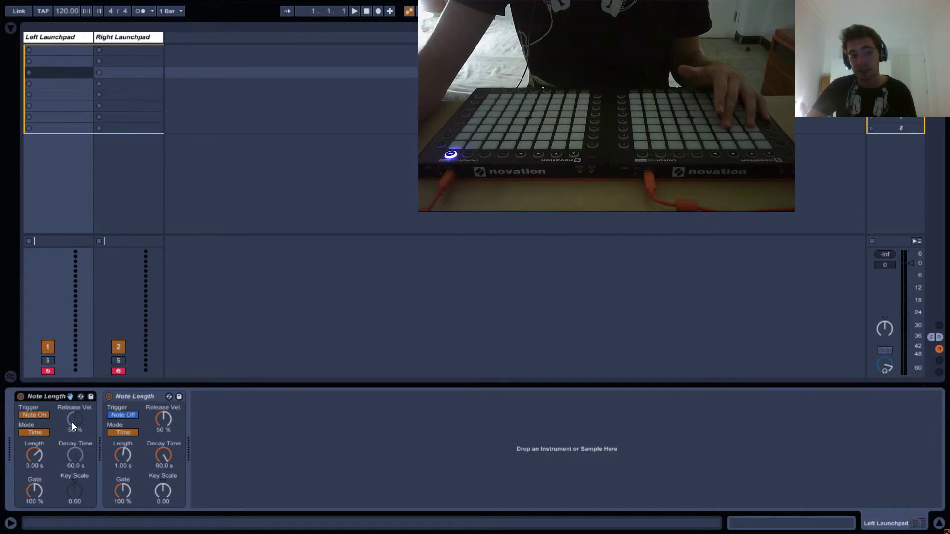
left_click(133, 402)
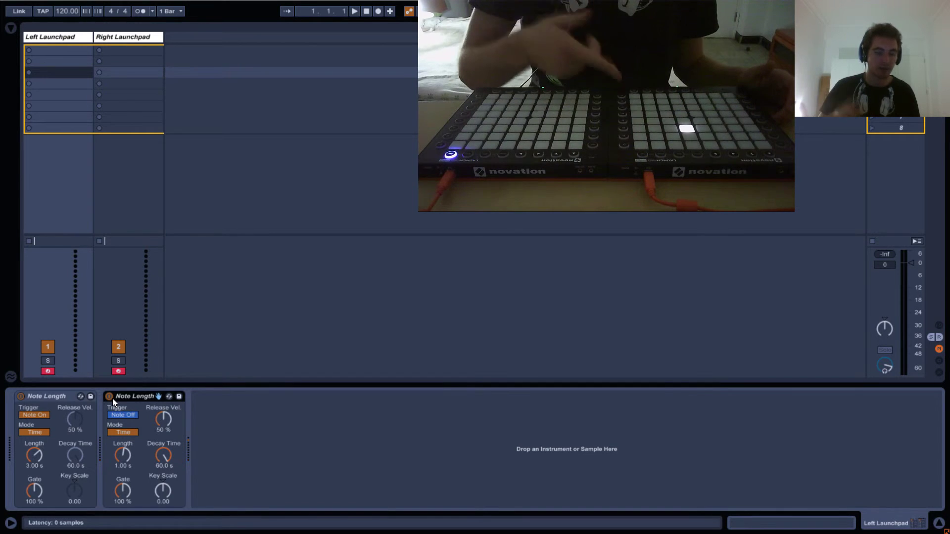
left_click(144, 397)
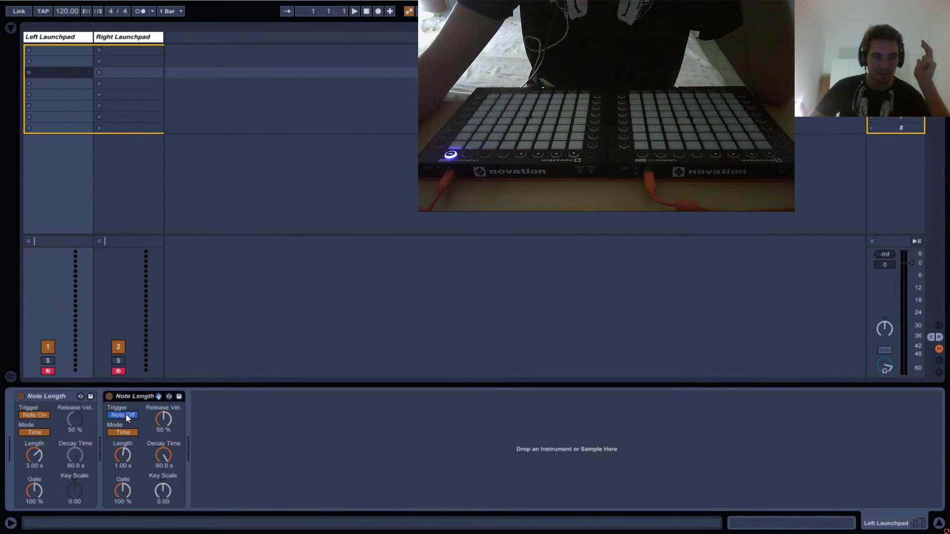
left_click(55, 396)
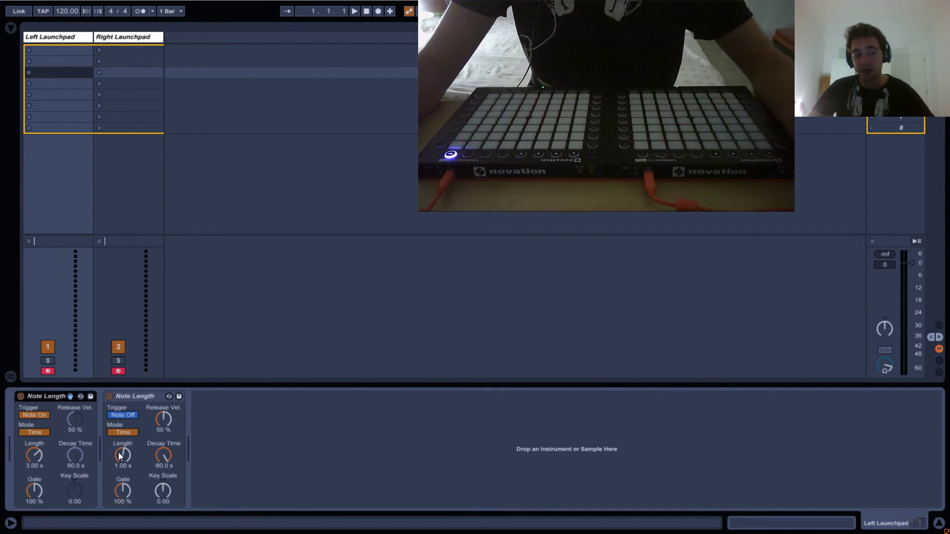
Raise the second effect's Length to 5.00 s, then delete both Note Length devices.
left_click_drag(118, 452, 128, 453)
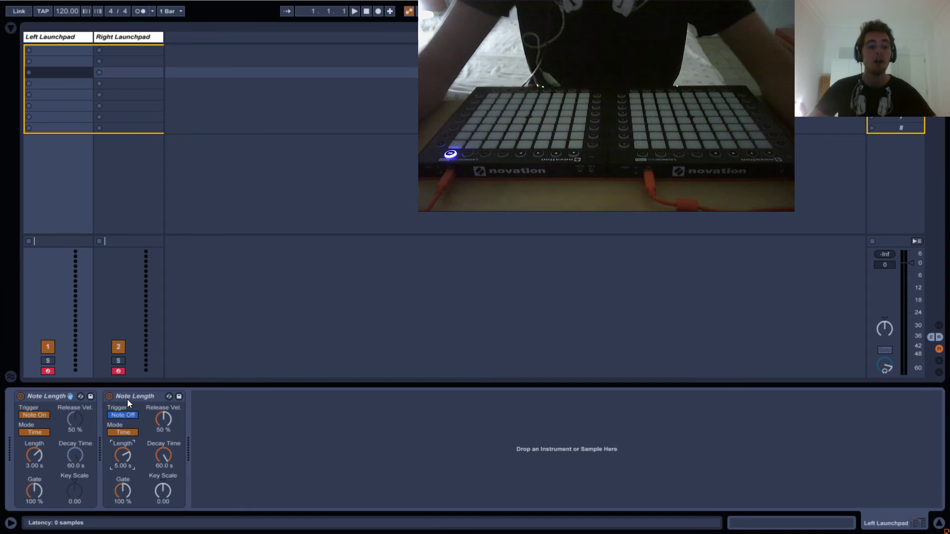
left_click(127, 400)
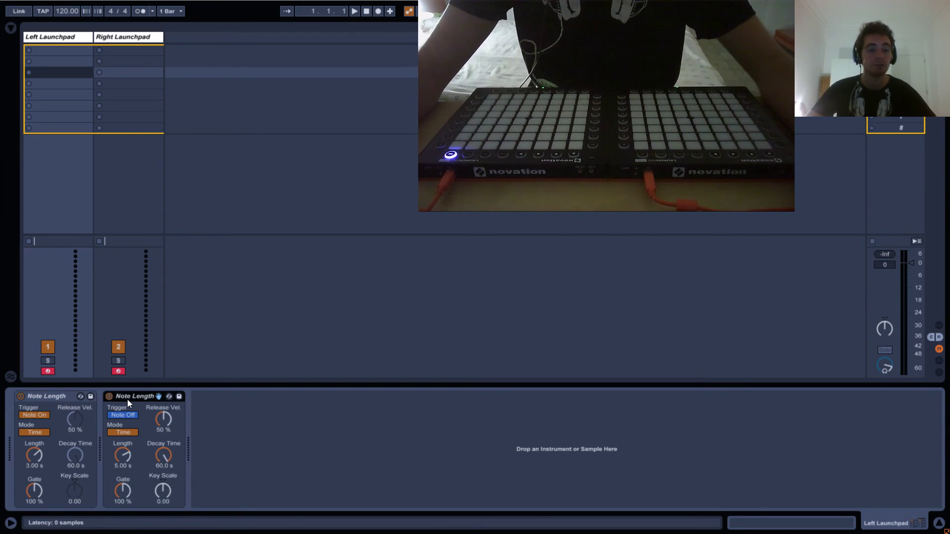
key("Delete")
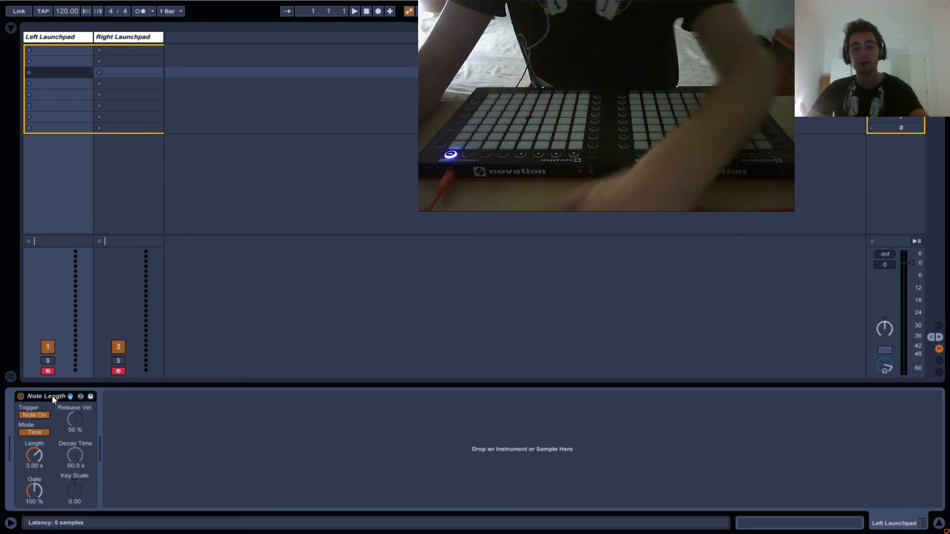
key("Delete")
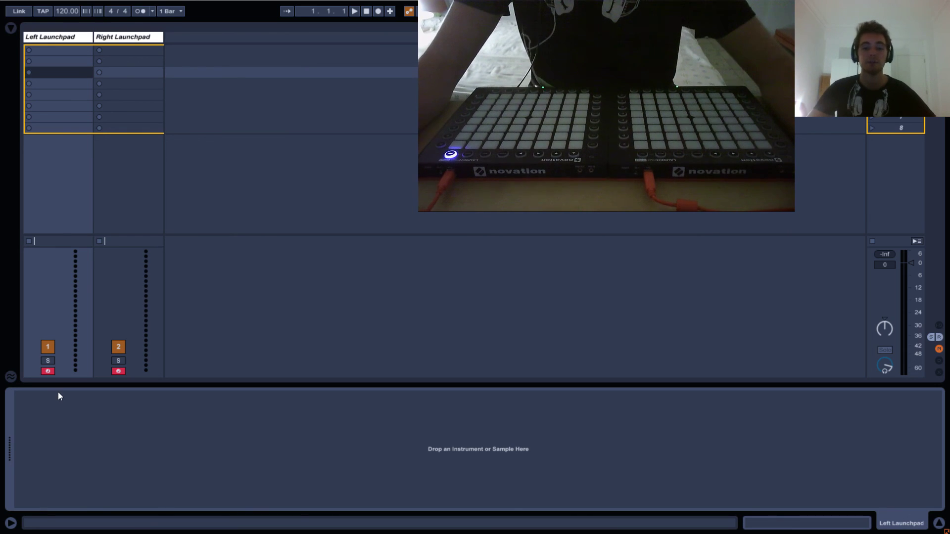